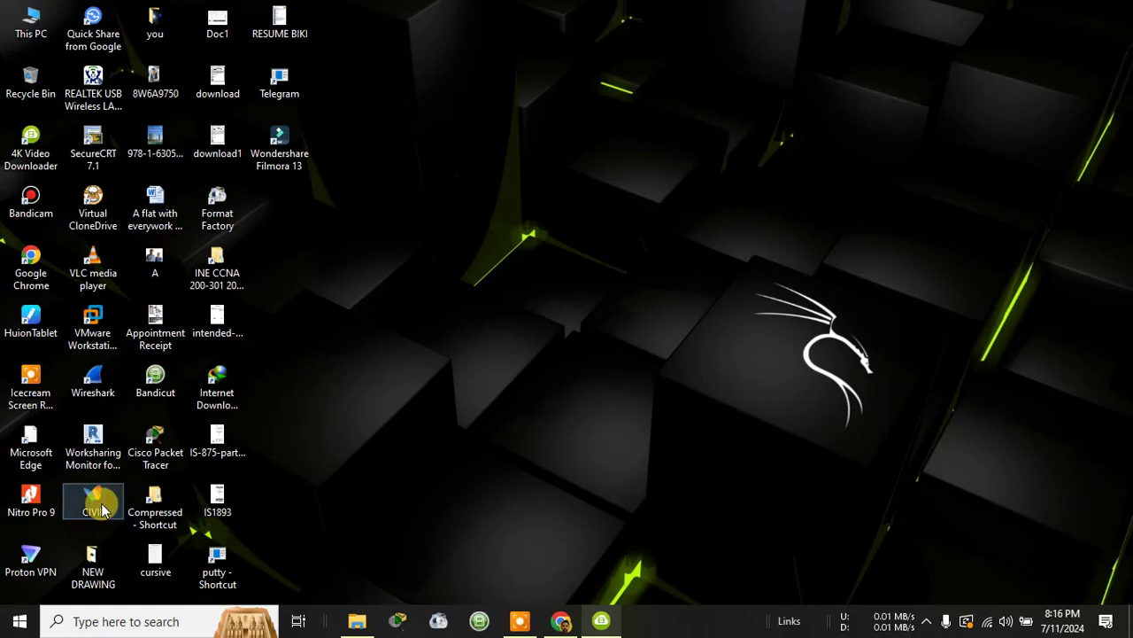
Step: Start Tekla Structures 2020 from the CIVIL desktop folder with the blank project environment and Full configuration
double_click(97, 505)
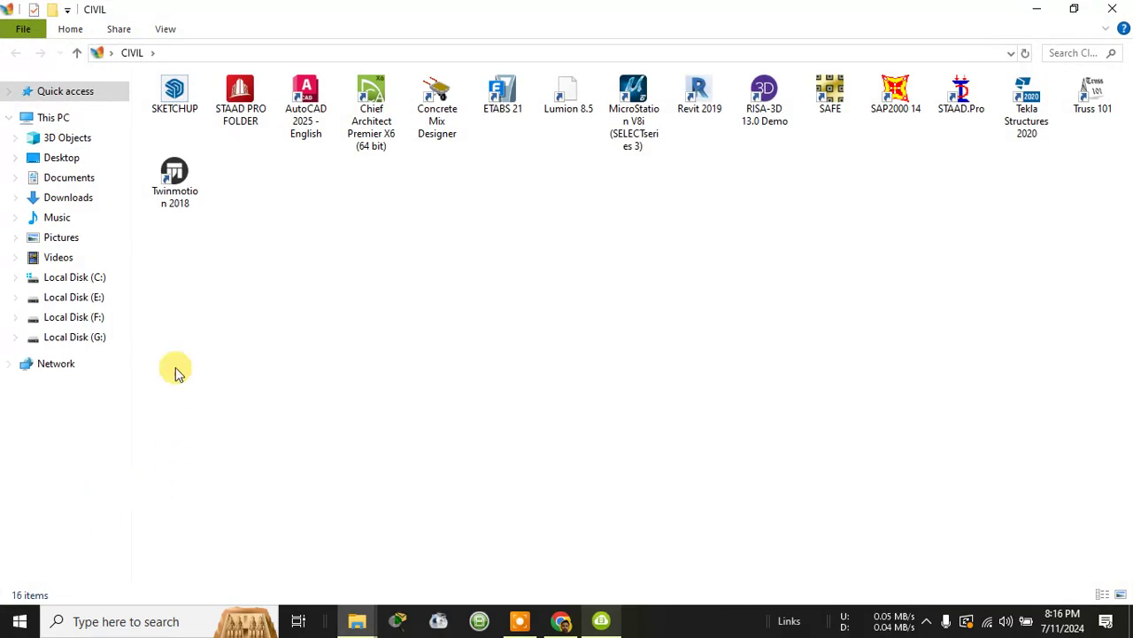
double_click(1027, 106)
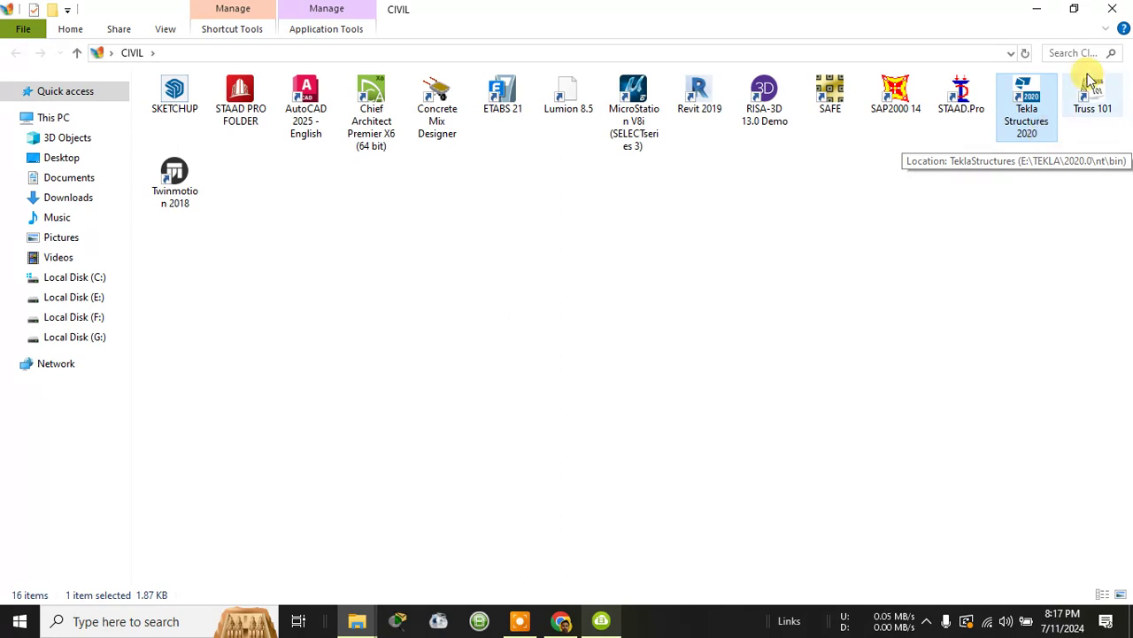
left_click(1113, 8)
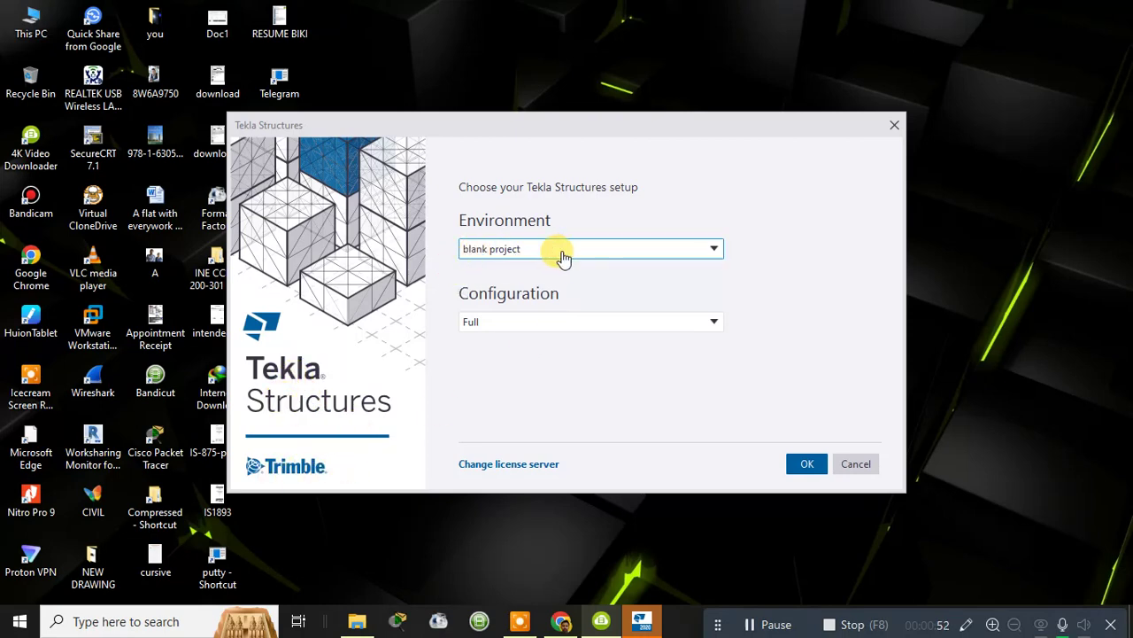
left_click(518, 324)
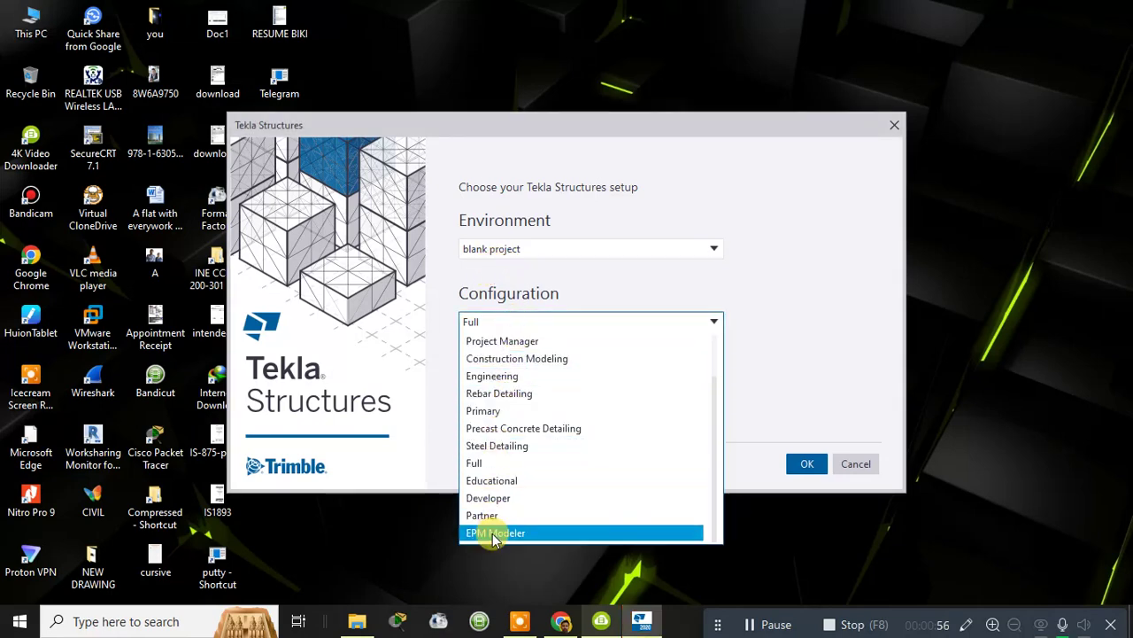
left_click(483, 464)
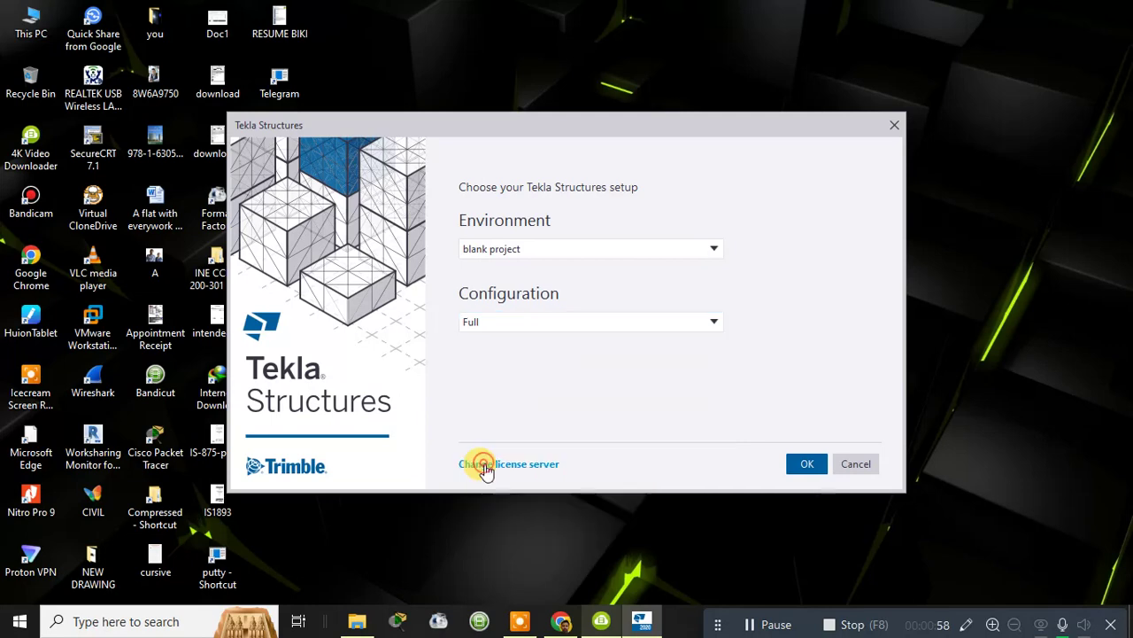
left_click(807, 466)
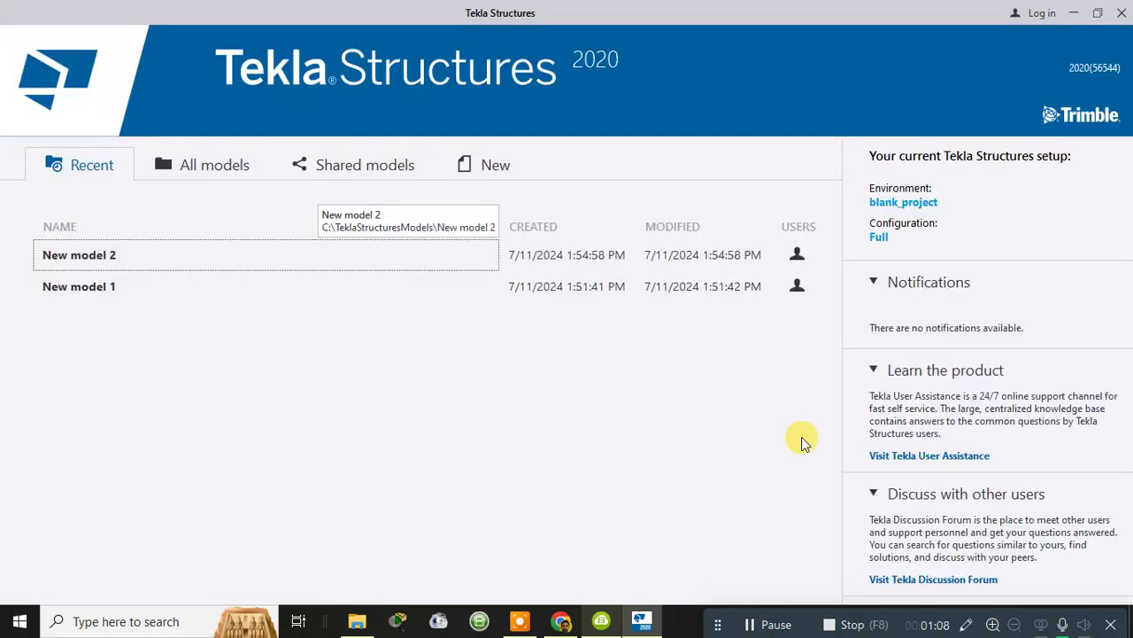
Step: Create a single-user model named "new" from the Blank template and maximize its 3D view
left_click(280, 258)
left_click(478, 170)
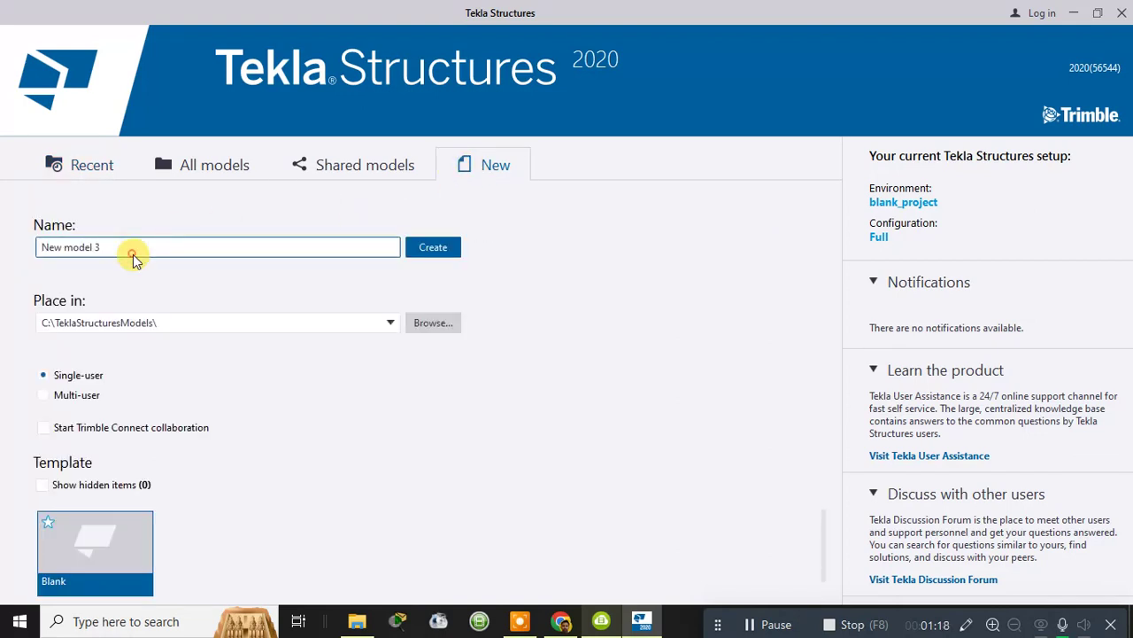
left_click_drag(135, 245, 2, 243)
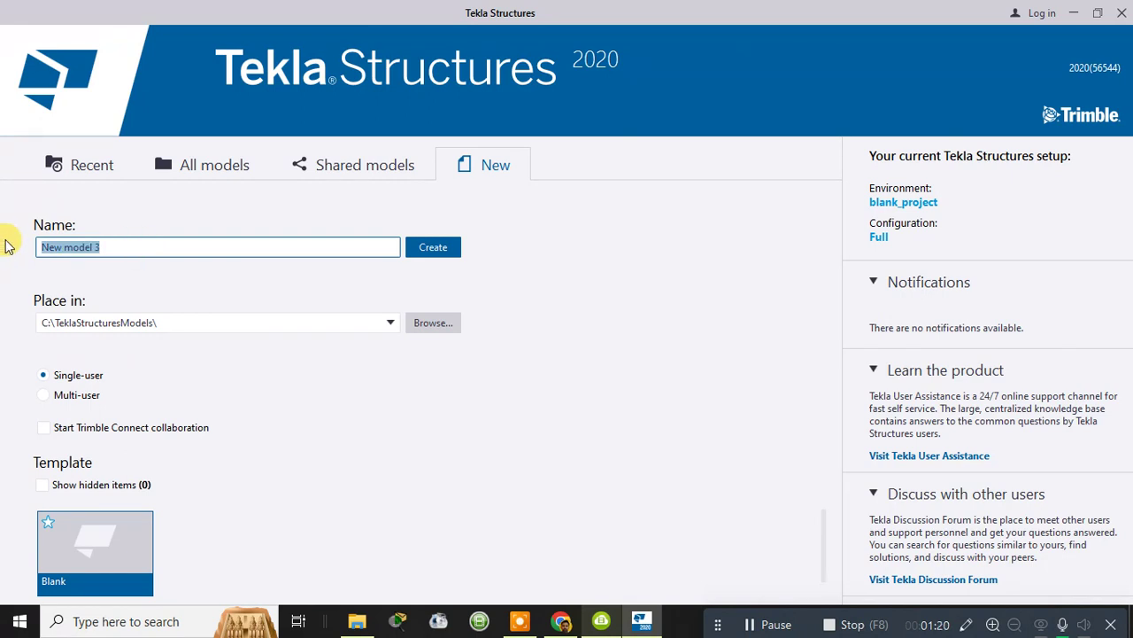
type("new")
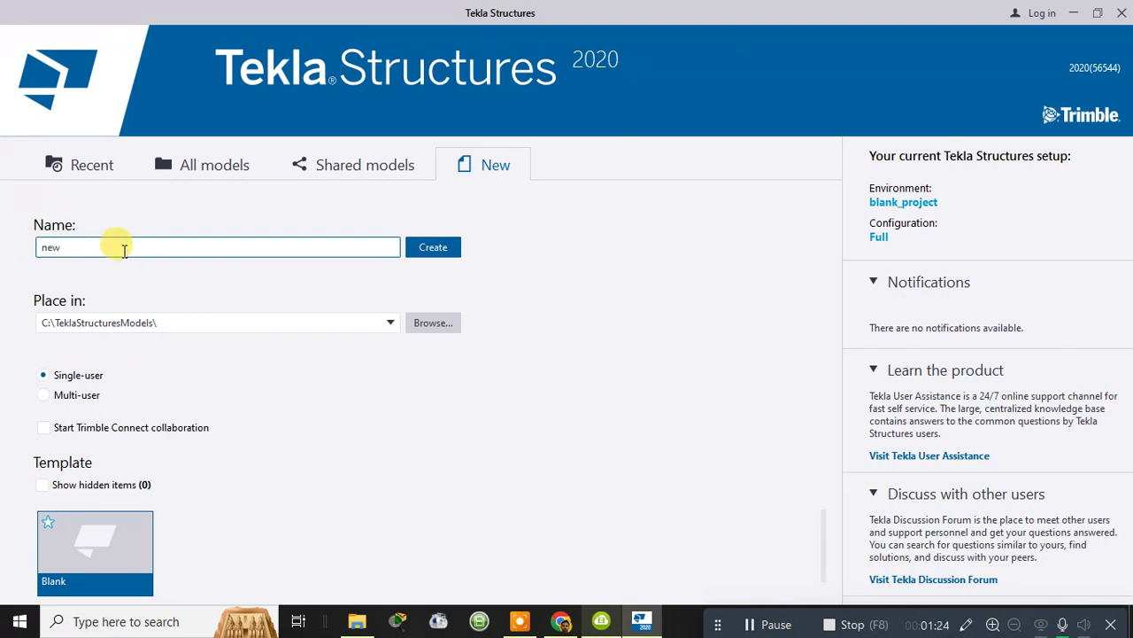
left_click(433, 253)
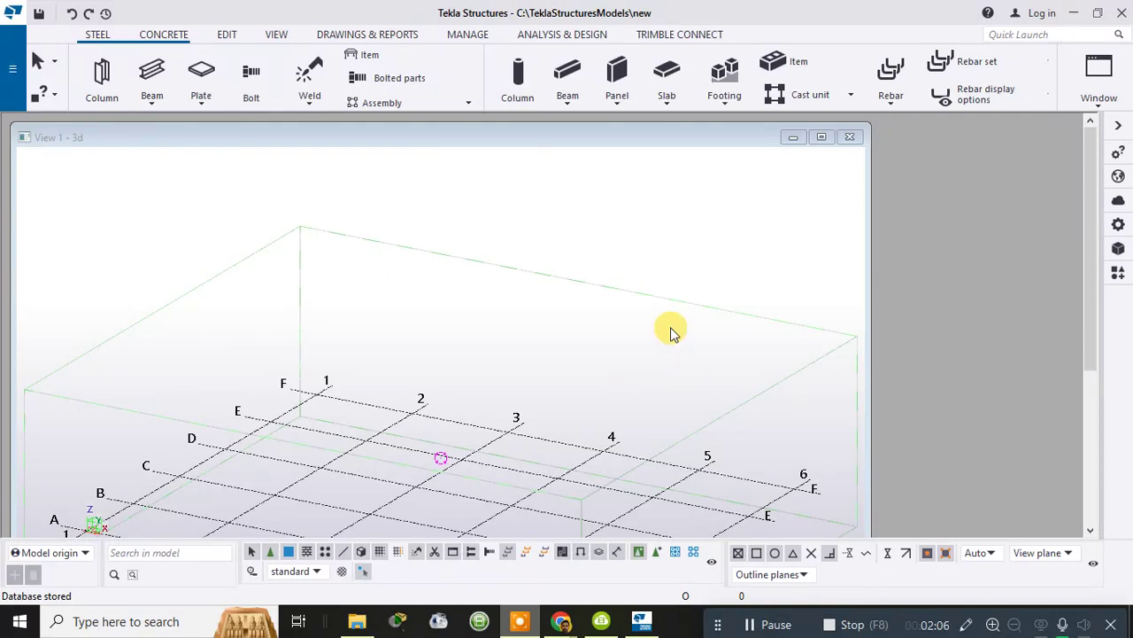
left_click(820, 139)
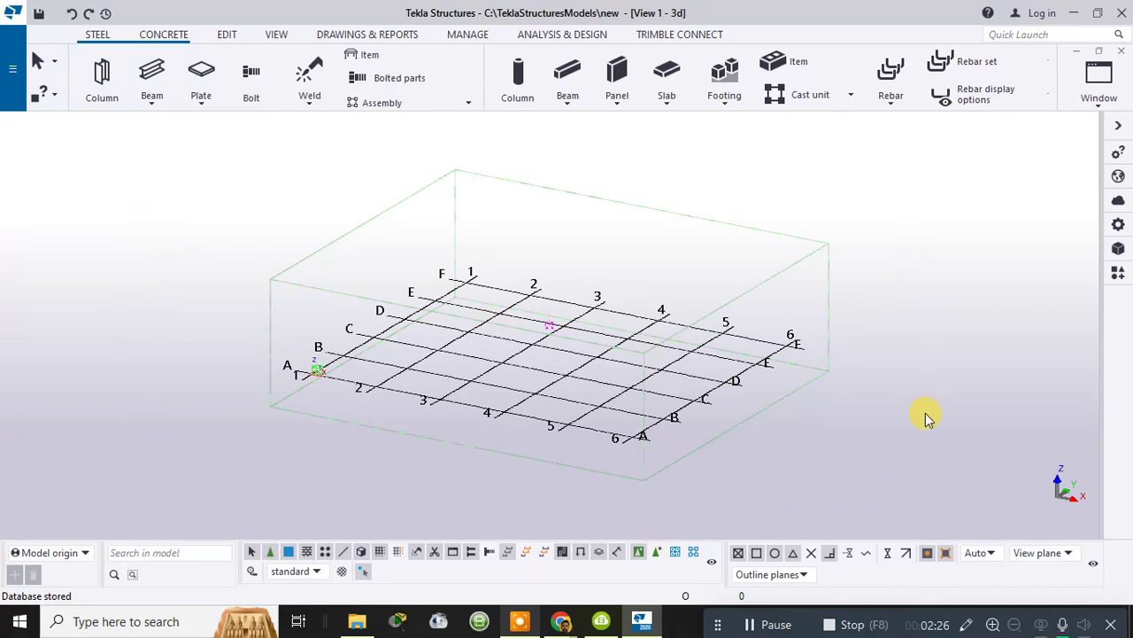
Step: Open the advanced options for Model View and select the XS_BACKGROUND_COLOR1 variable
left_click(14, 75)
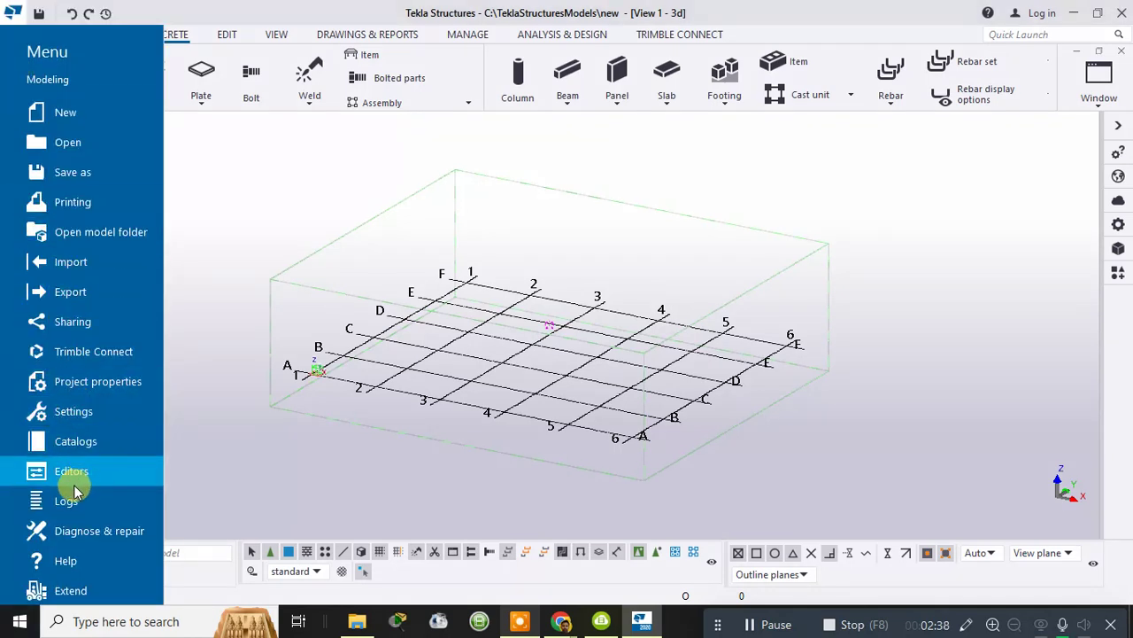
left_click(72, 420)
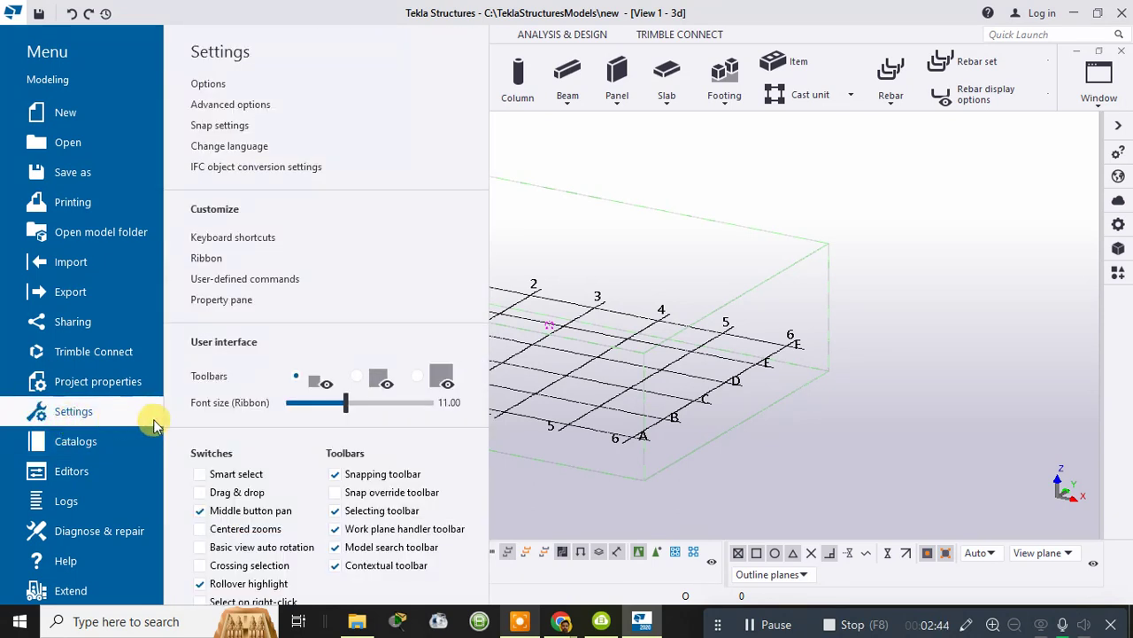
left_click(225, 110)
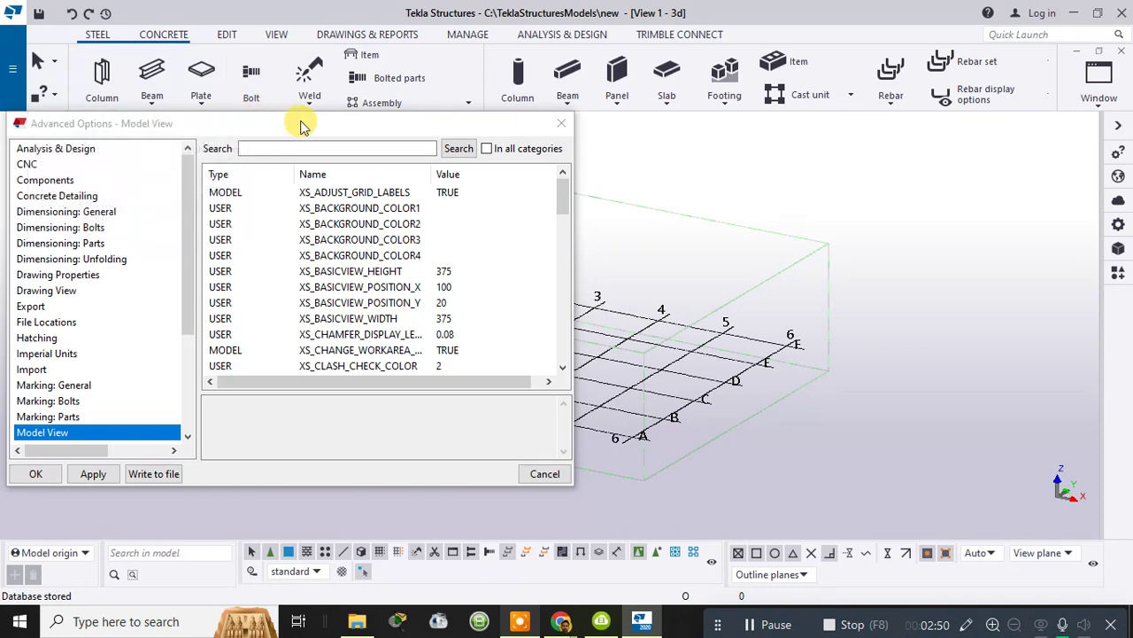
left_click_drag(298, 122, 433, 89)
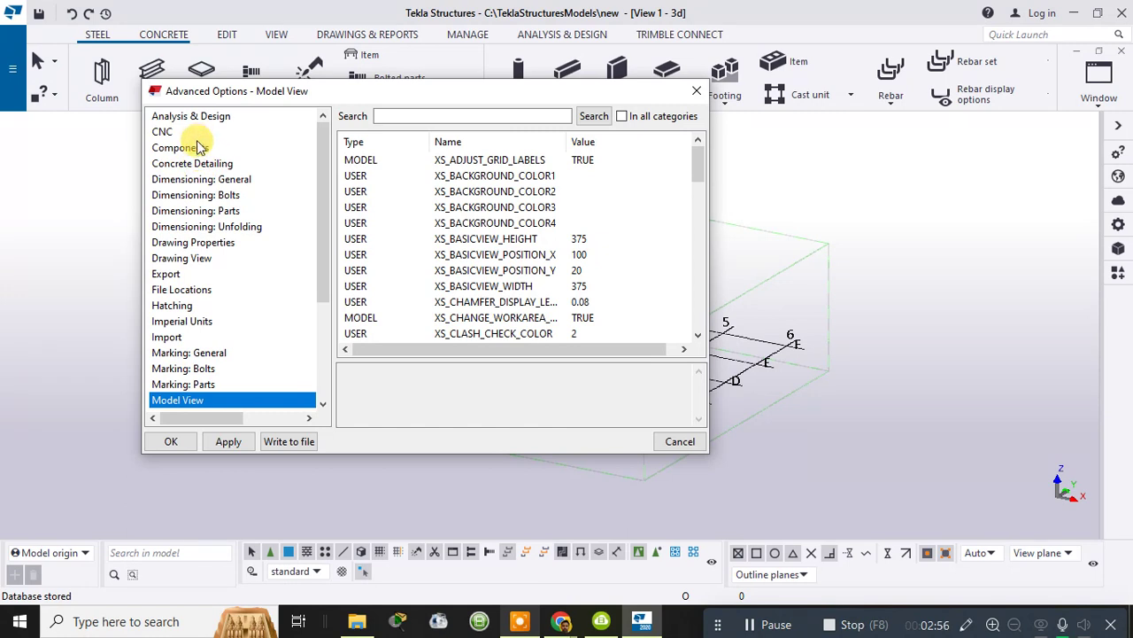
left_click(201, 400)
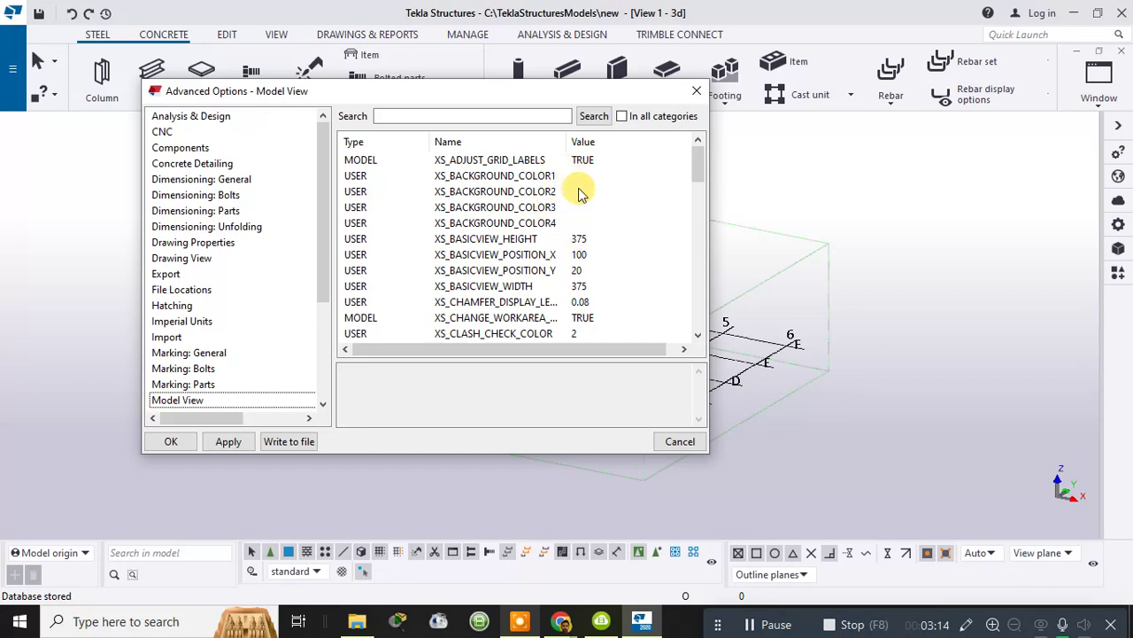
left_click(521, 178)
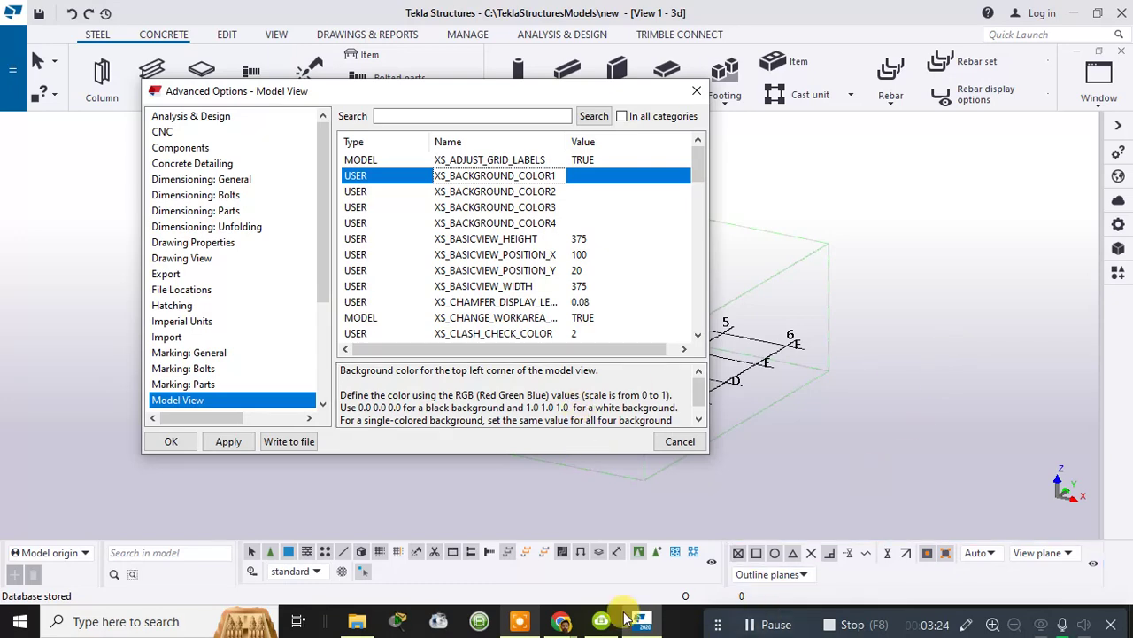
Step: Switch to Chrome and open the full colour chart from Tekla's "Color picker for Tekla Structures" support article
mouse_move(567, 625)
left_click(655, 564)
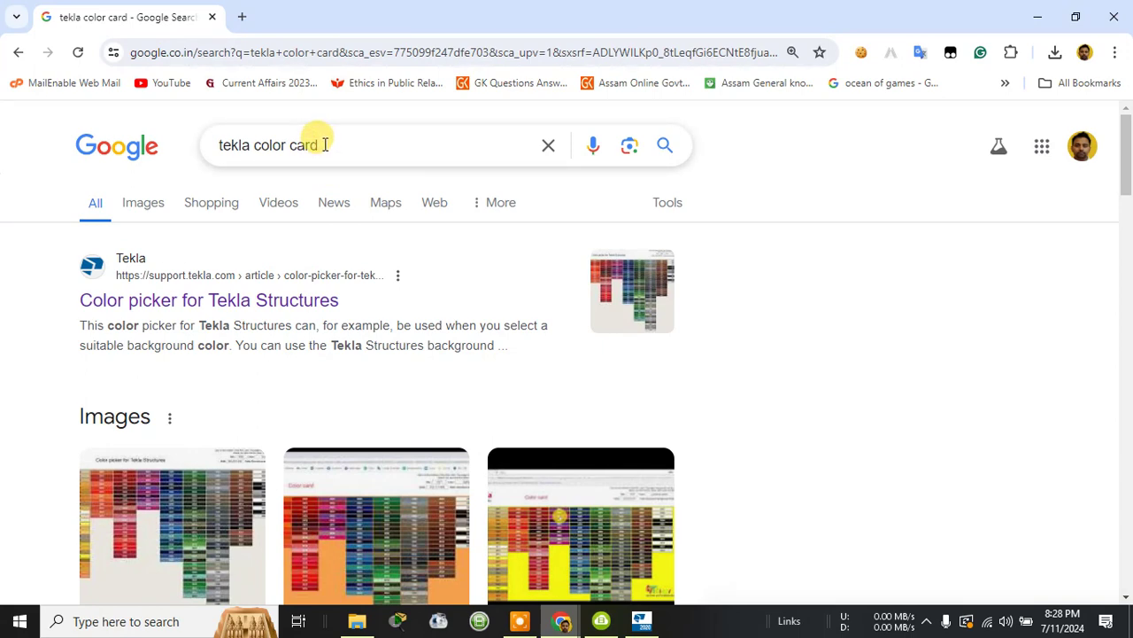
left_click(324, 145)
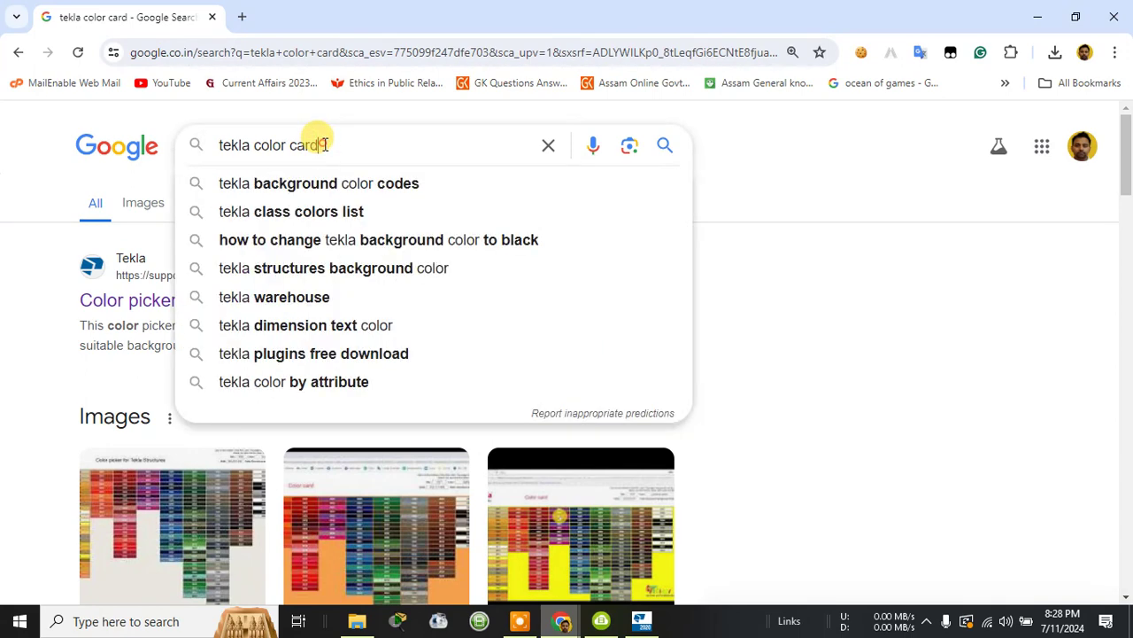
left_click(883, 134)
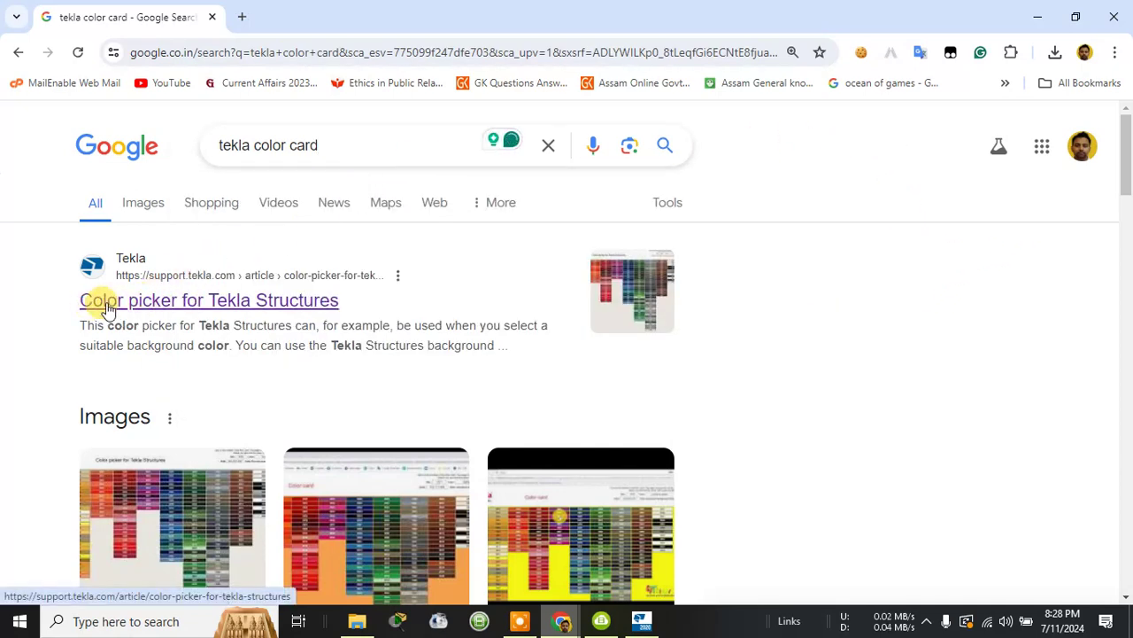
left_click(122, 304)
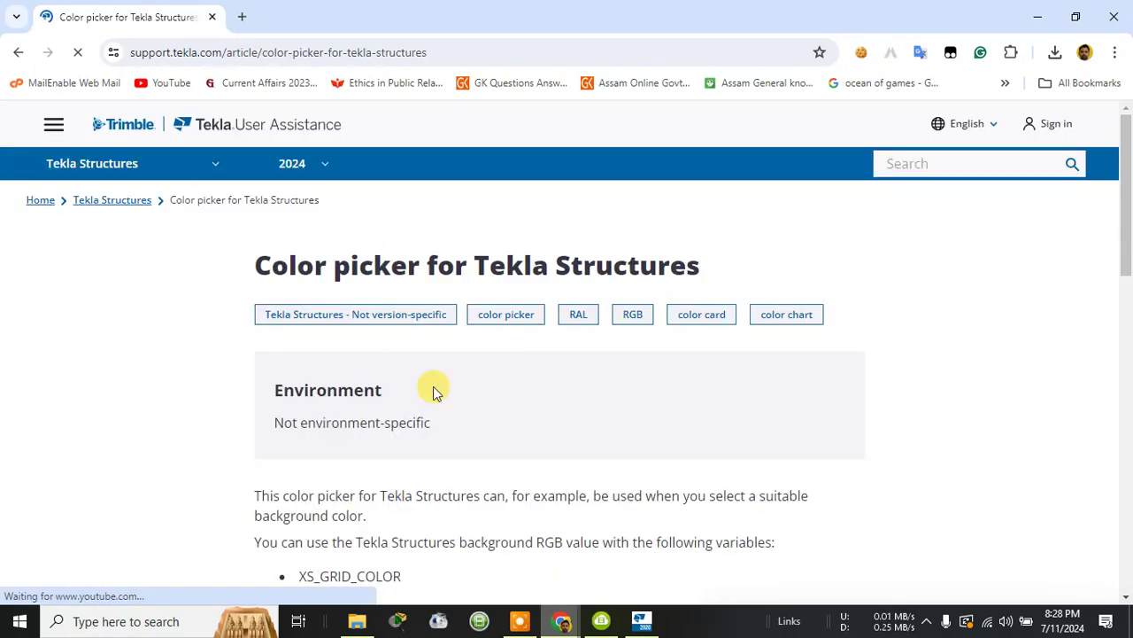
scroll(421, 398, "down", 7)
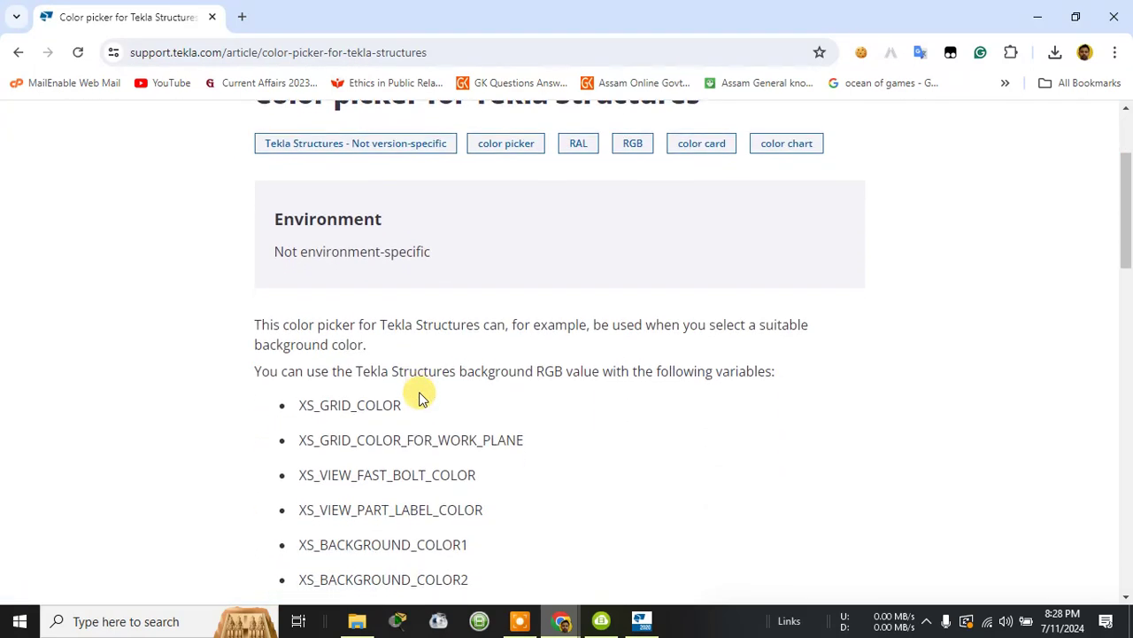
scroll(420, 399, "down", 4)
scroll(425, 389, "up", 3)
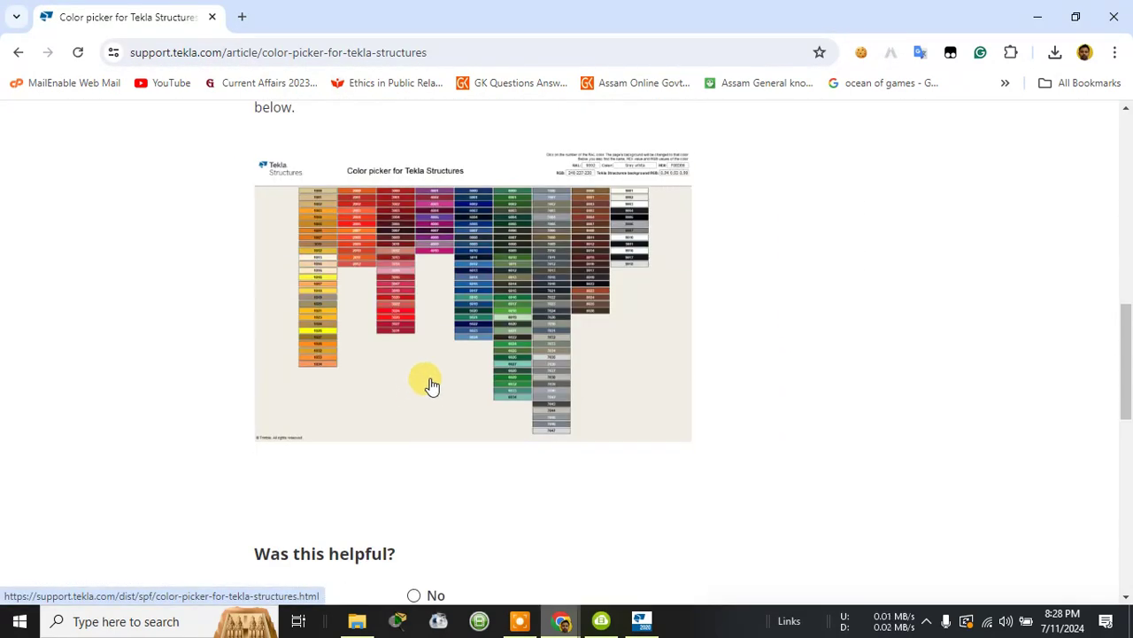
left_click(448, 277)
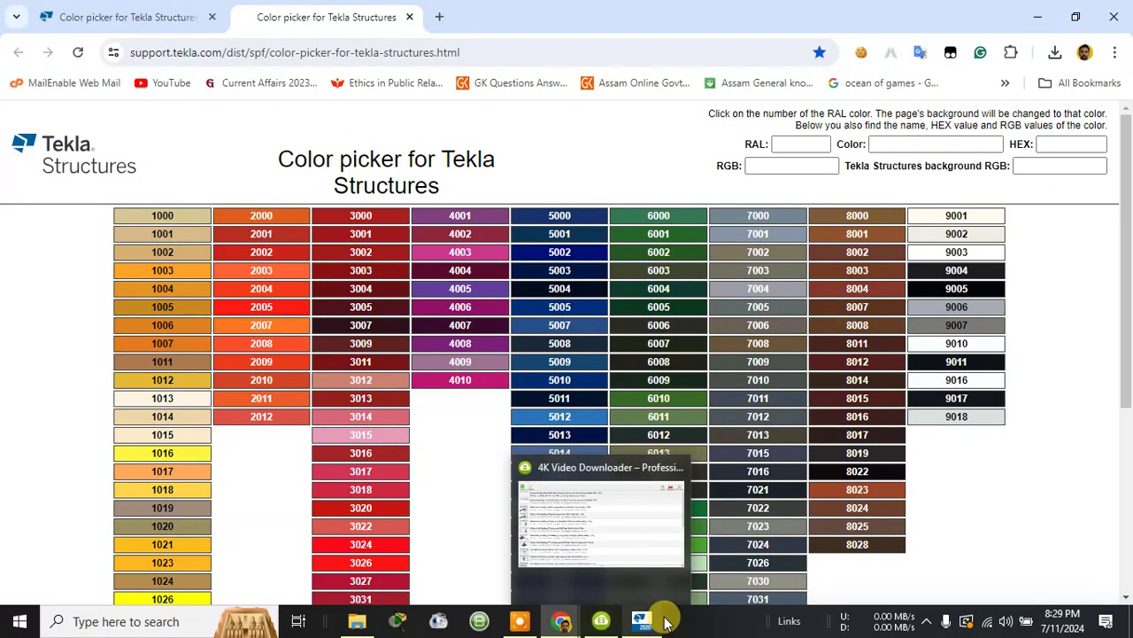
Step: Pick RAL colour 6017 (May green) in the chart and select its Tekla Structures background RGB value
mouse_move(661, 619)
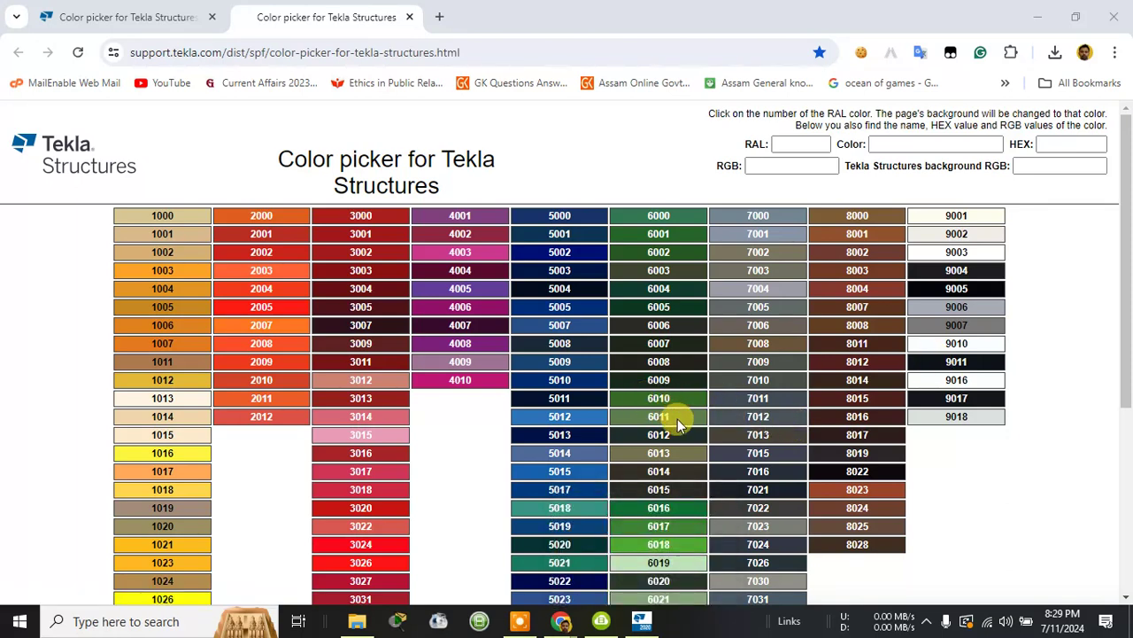
left_click(659, 528)
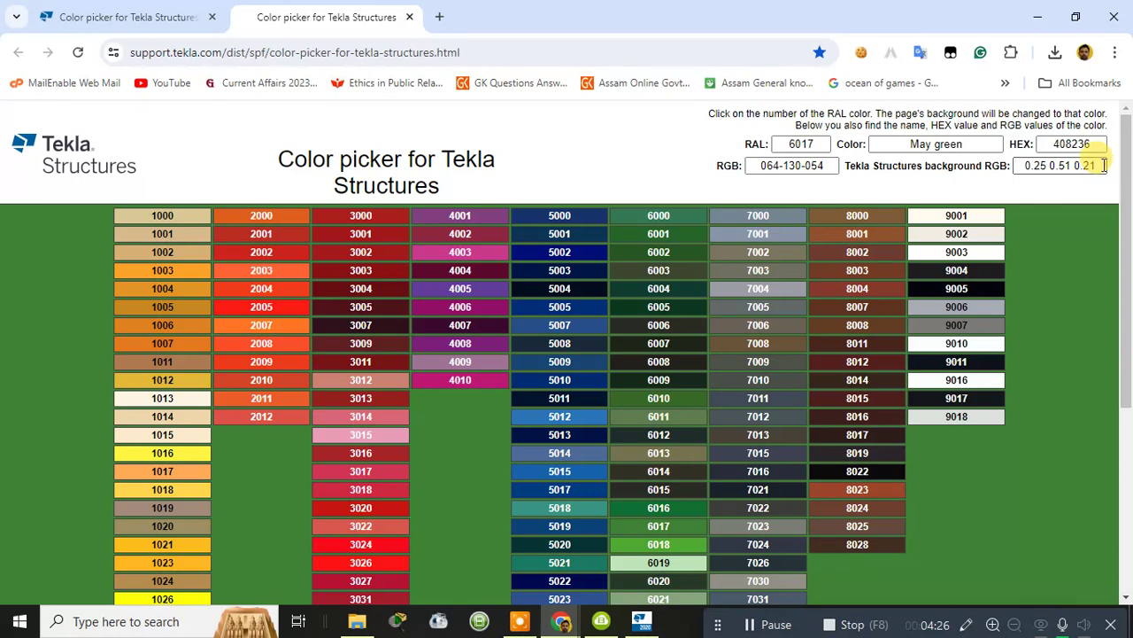
left_click_drag(1103, 164, 1017, 144)
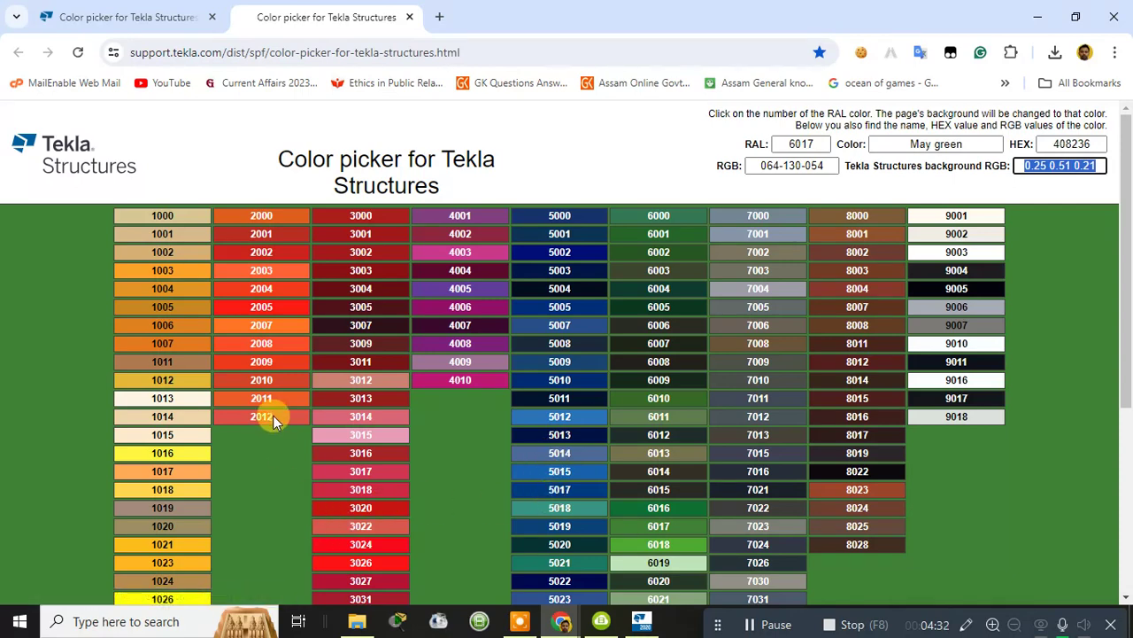
Step: Pick RAL colour 1005 (Honey yellow) and copy its Tekla Structures background RGB value, 0.79 0.53 0.13
left_click(166, 308)
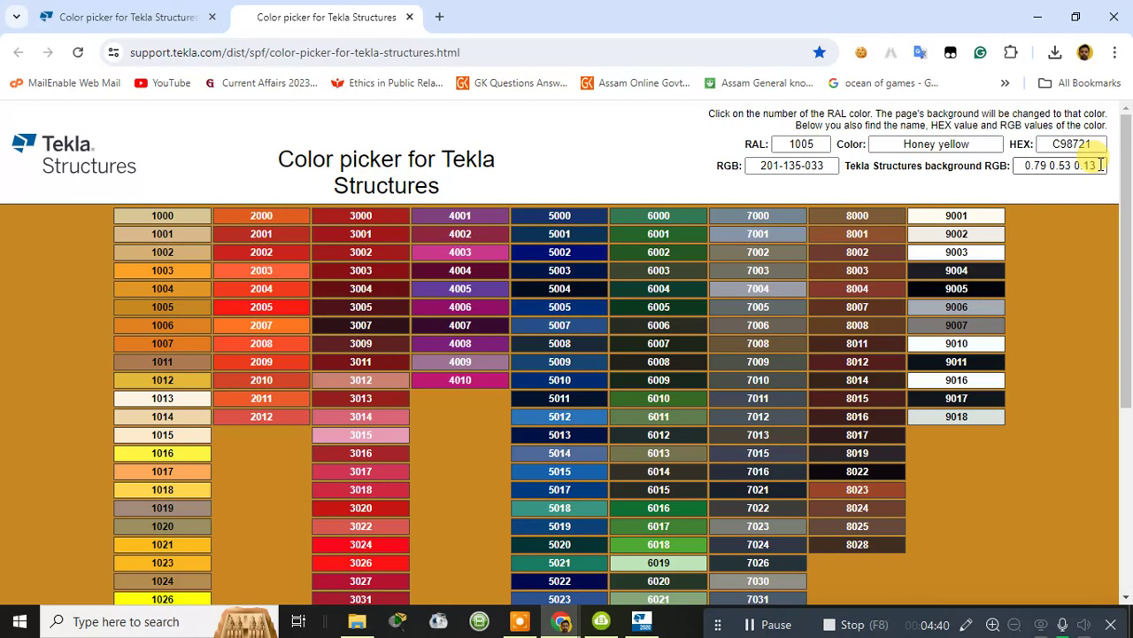
left_click_drag(1101, 166, 1016, 167)
right_click(1030, 170)
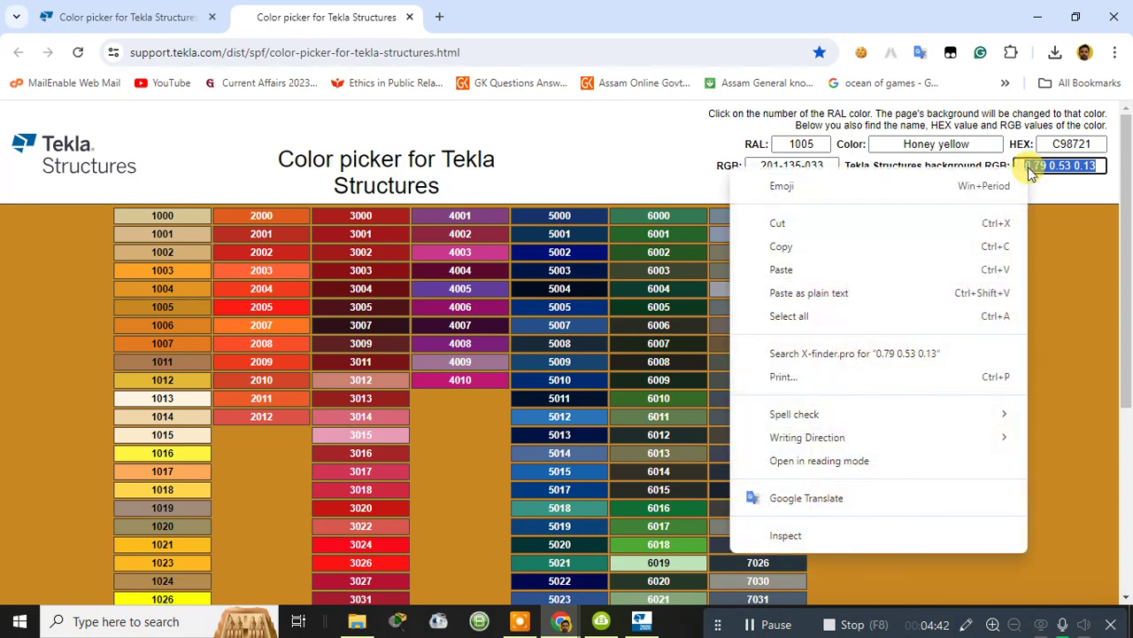
left_click(888, 247)
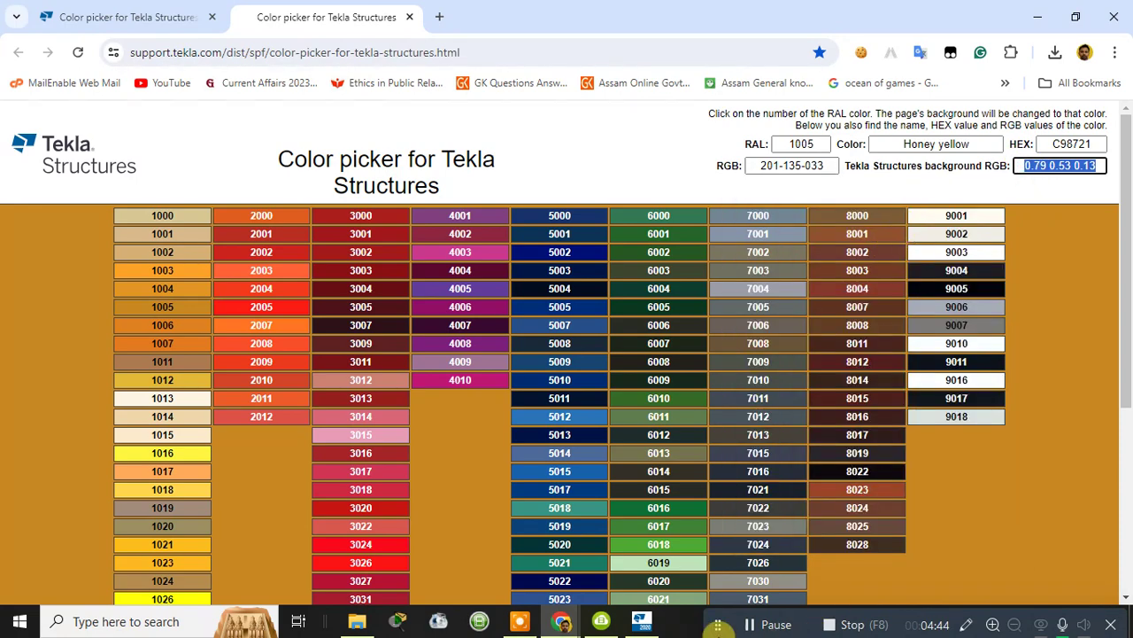
Step: Switch back to Tekla Structures, set XS_BACKGROUND_COLOR1 to 0.79 0.53 0.13 and accept the advanced options
left_click(641, 621)
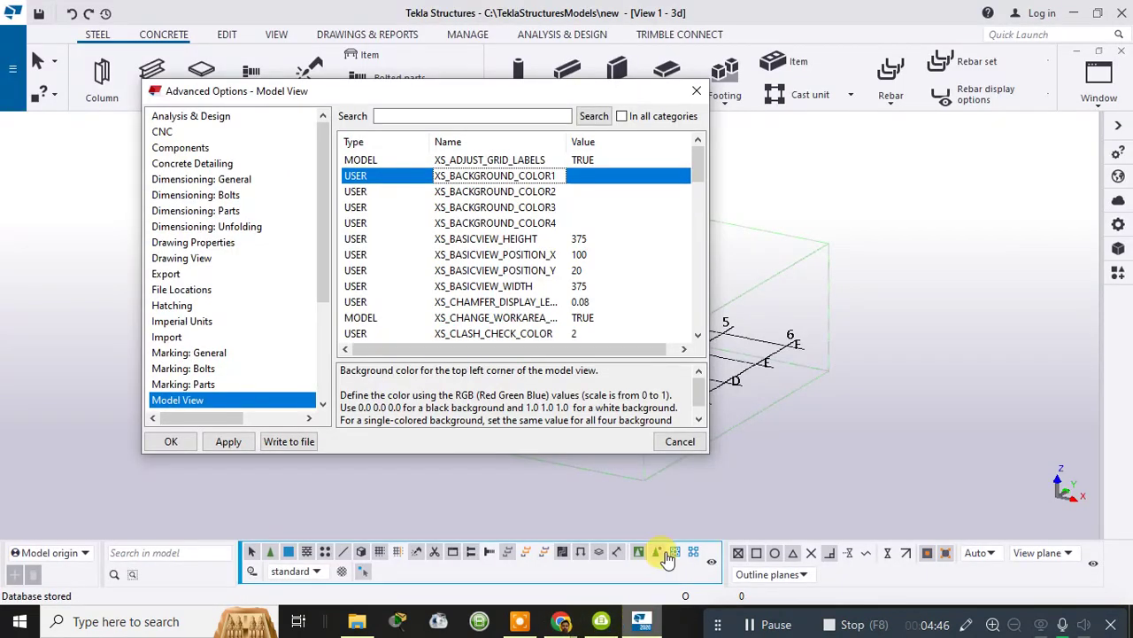
left_click(586, 177)
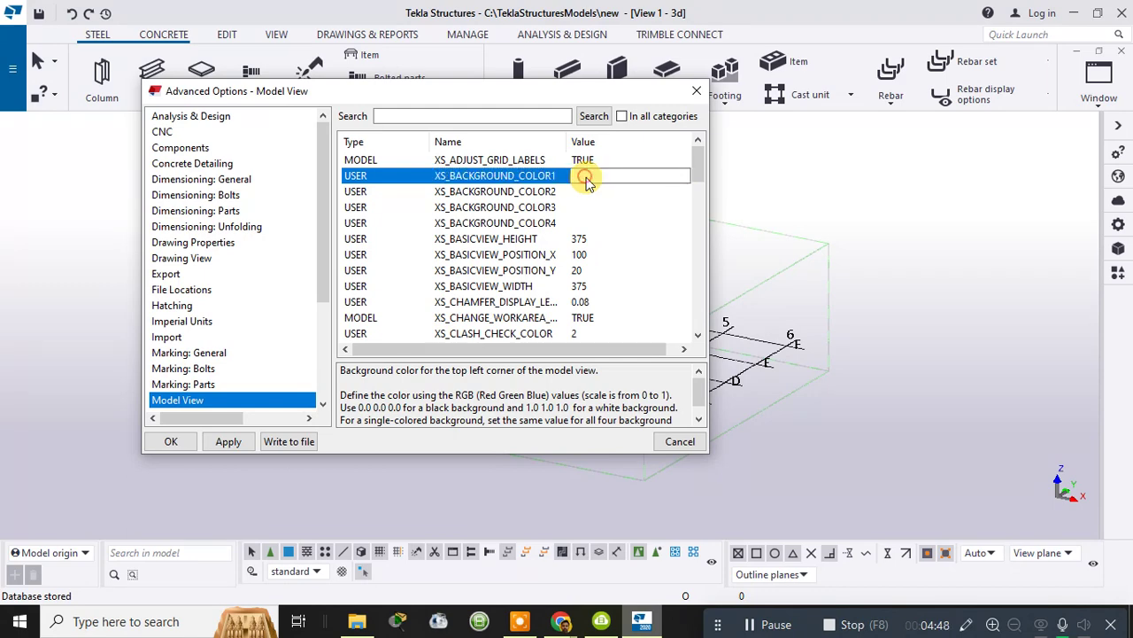
right_click(585, 177)
left_click(499, 251)
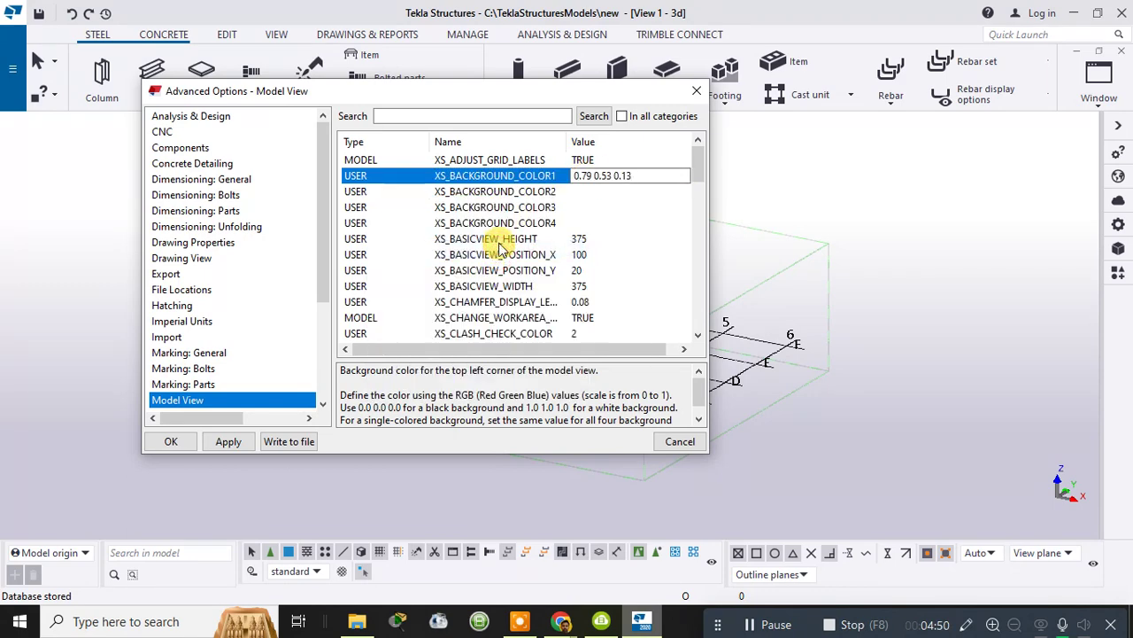
left_click(178, 446)
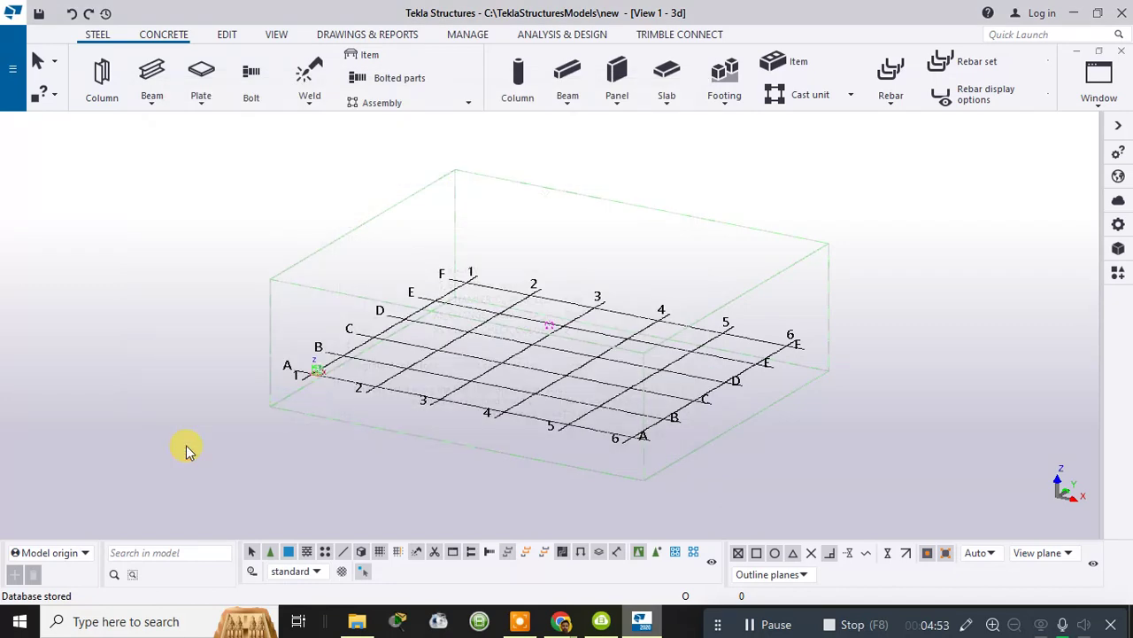
Step: Create another single-user model named "New model 3" from the Blank template in C:\TeklaStructuresModels\
left_click(12, 64)
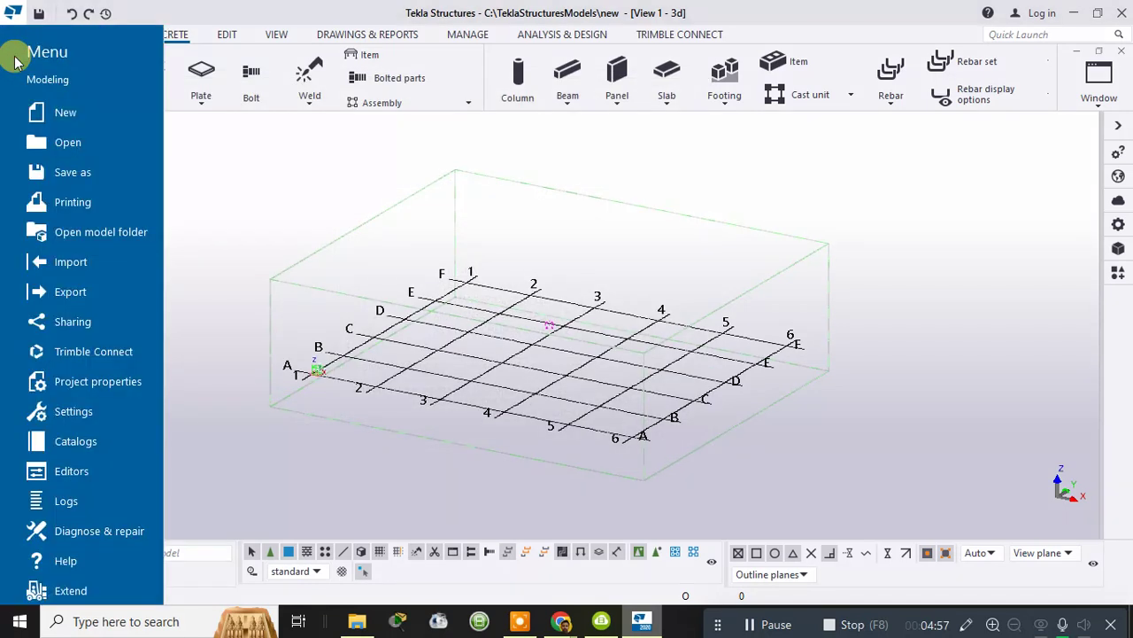
left_click(60, 113)
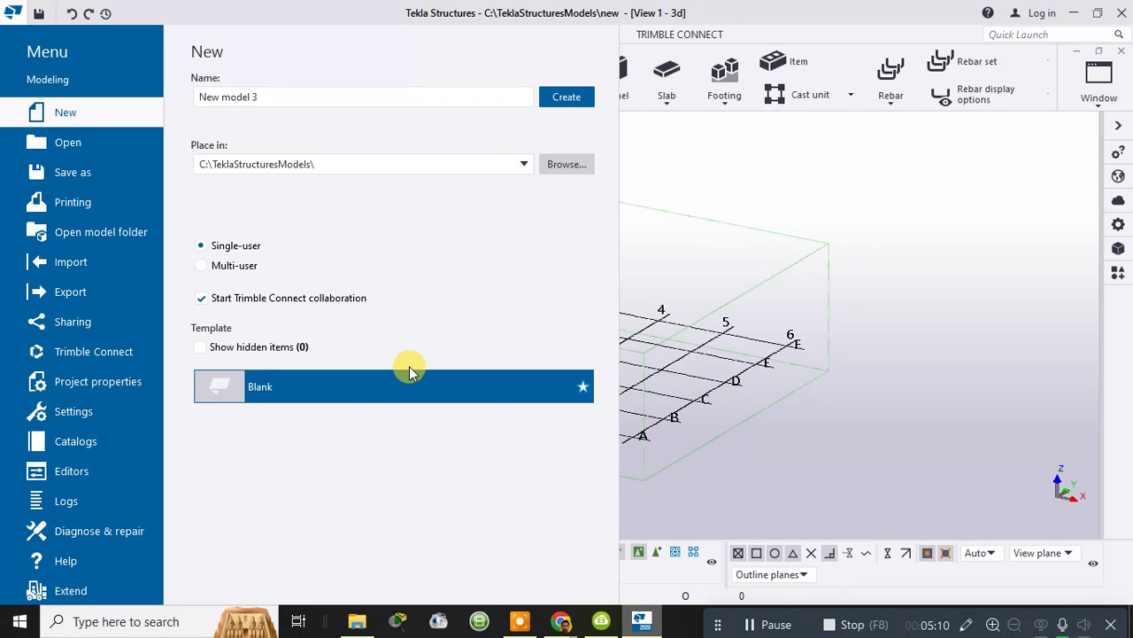
left_click(557, 101)
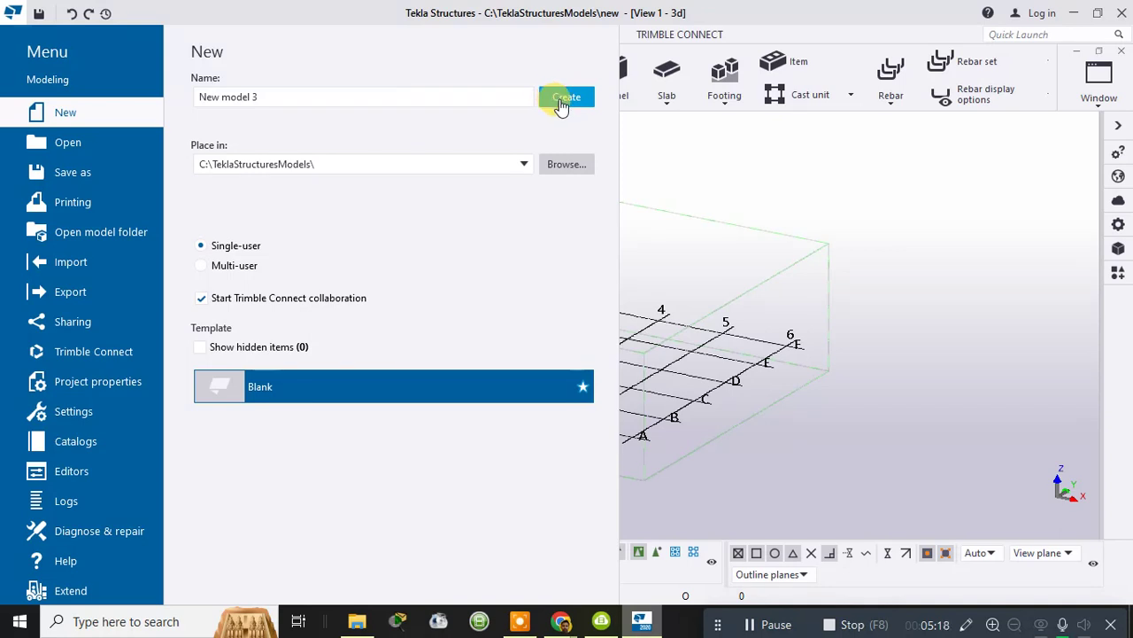